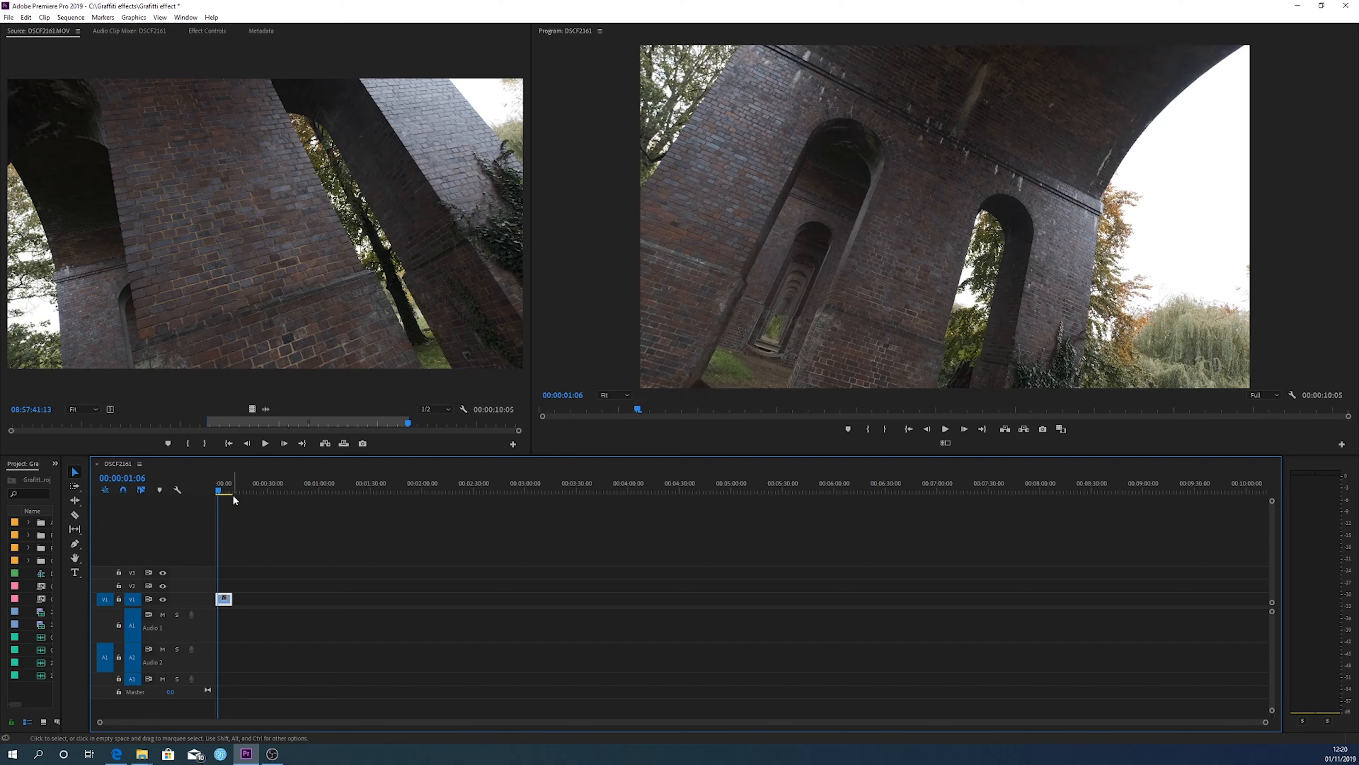
- Replace the bridge clip on the timeline with an After Effects composition, starting from the sequence's first frame
left_click_drag(220, 493, 197, 497)
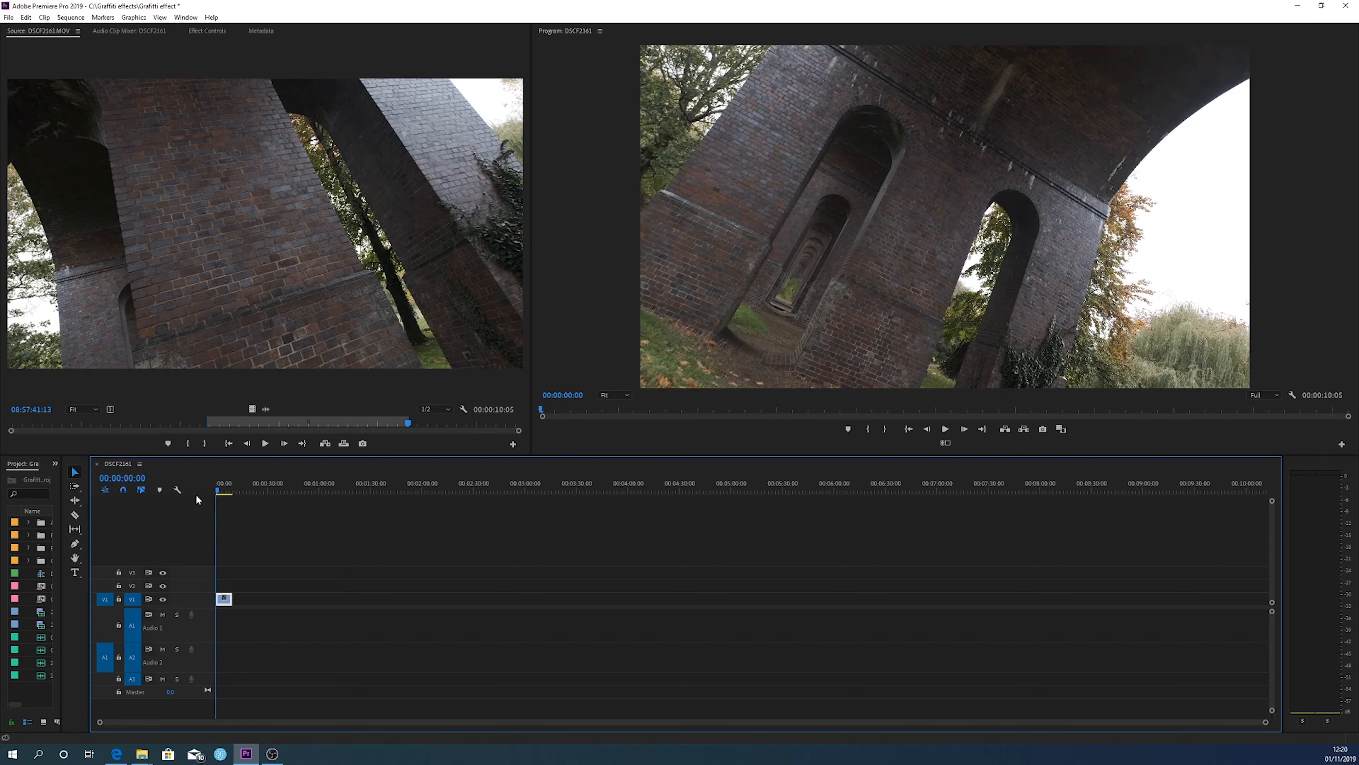
right_click(223, 599)
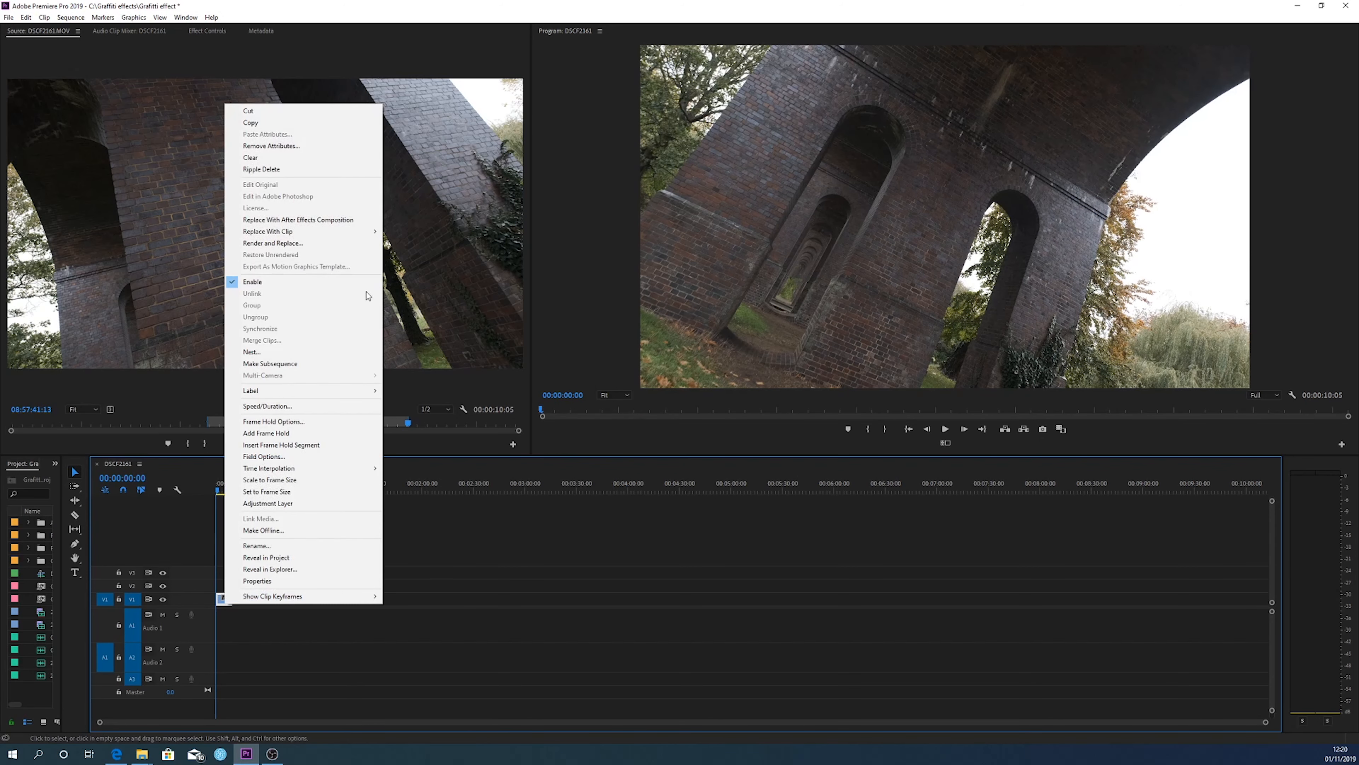
left_click(358, 221)
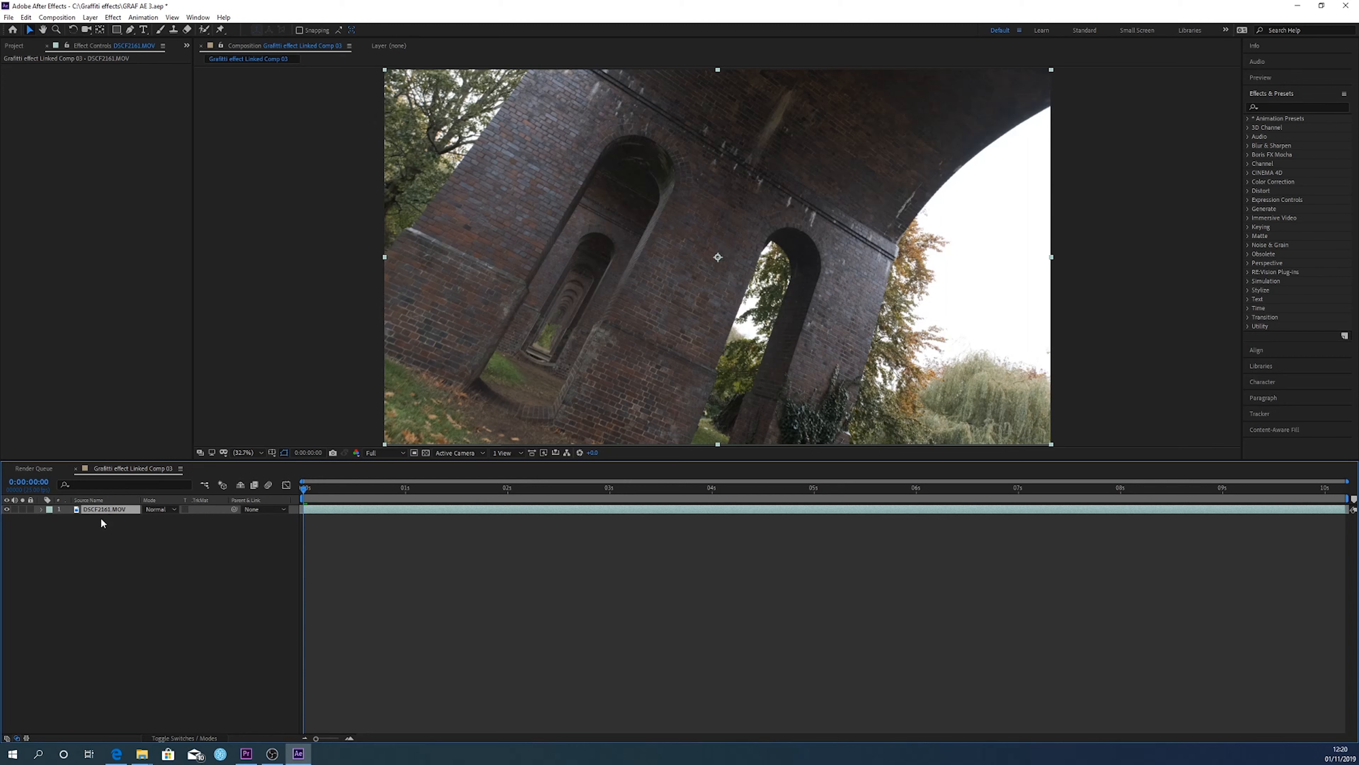
- Apply Track in Boris FX Mocha to the DSCF2161.MOV layer
left_click(148, 603)
left_click(105, 509)
left_click(143, 17)
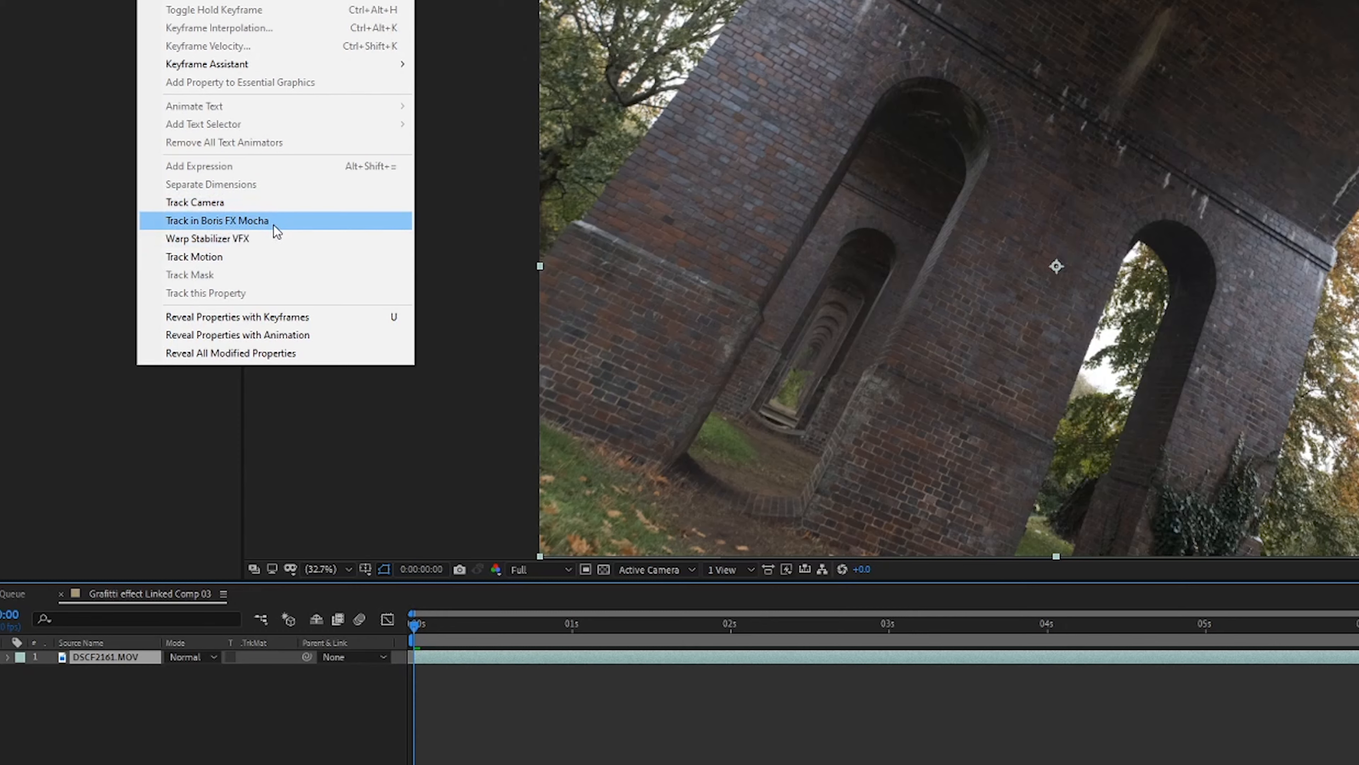
left_click(241, 220)
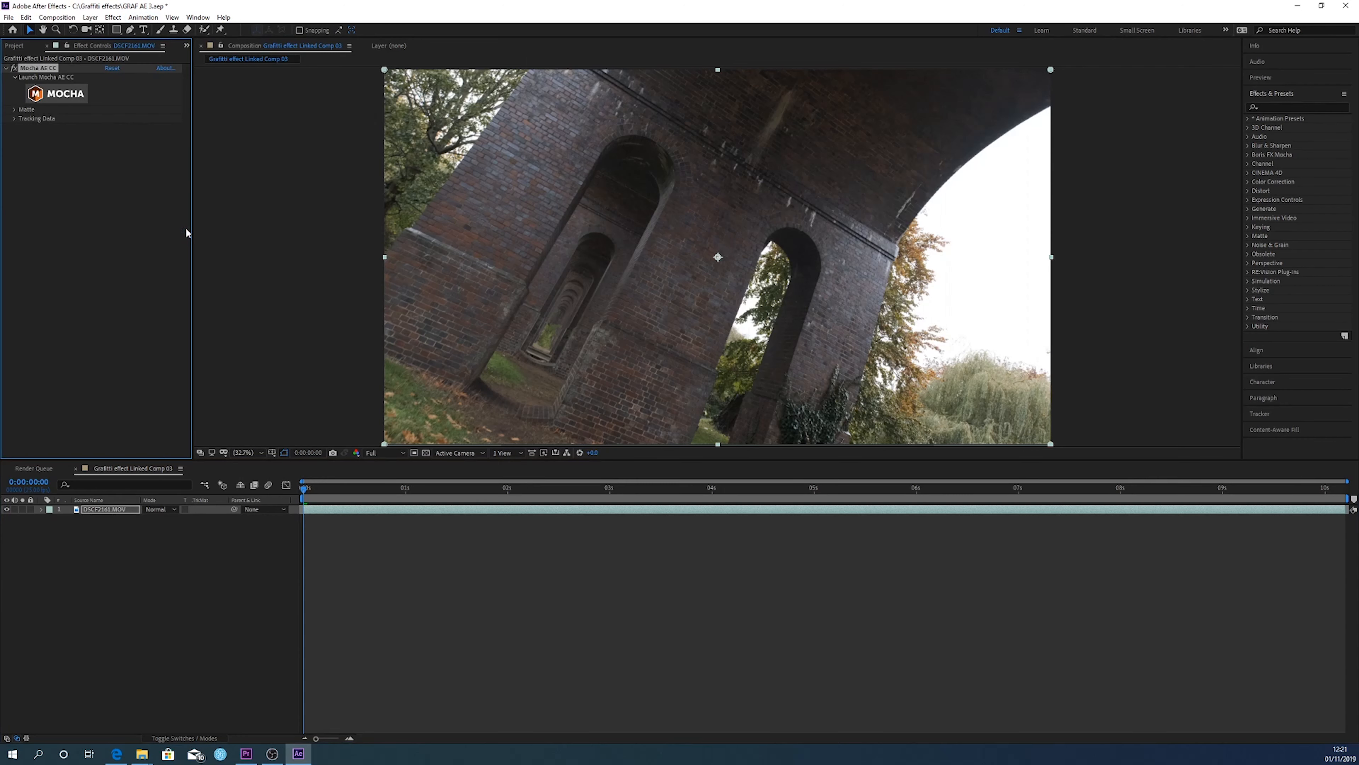
- Launch Mocha for the DSCF2161.MOV layer, dismiss the Boris FX welcome message and maximize the plugin window
left_click(105, 511)
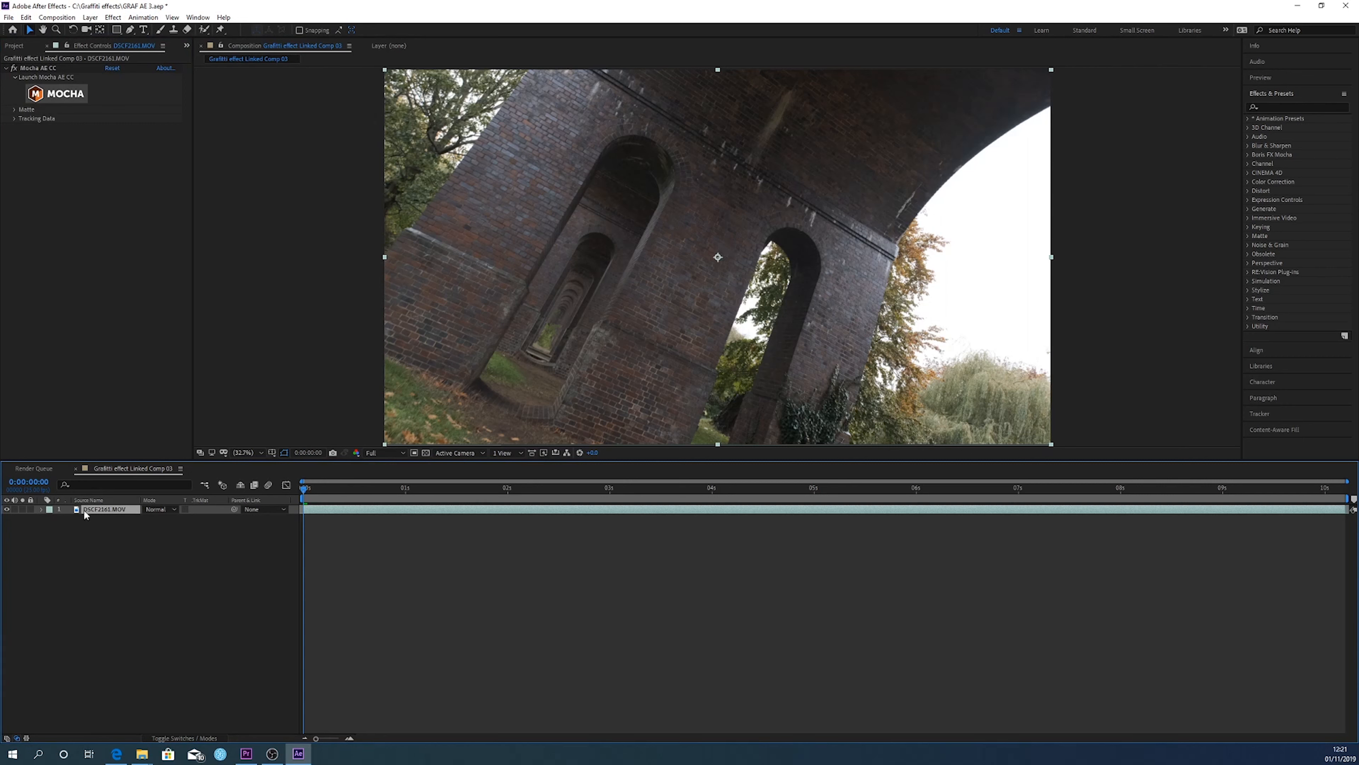
left_click(53, 95)
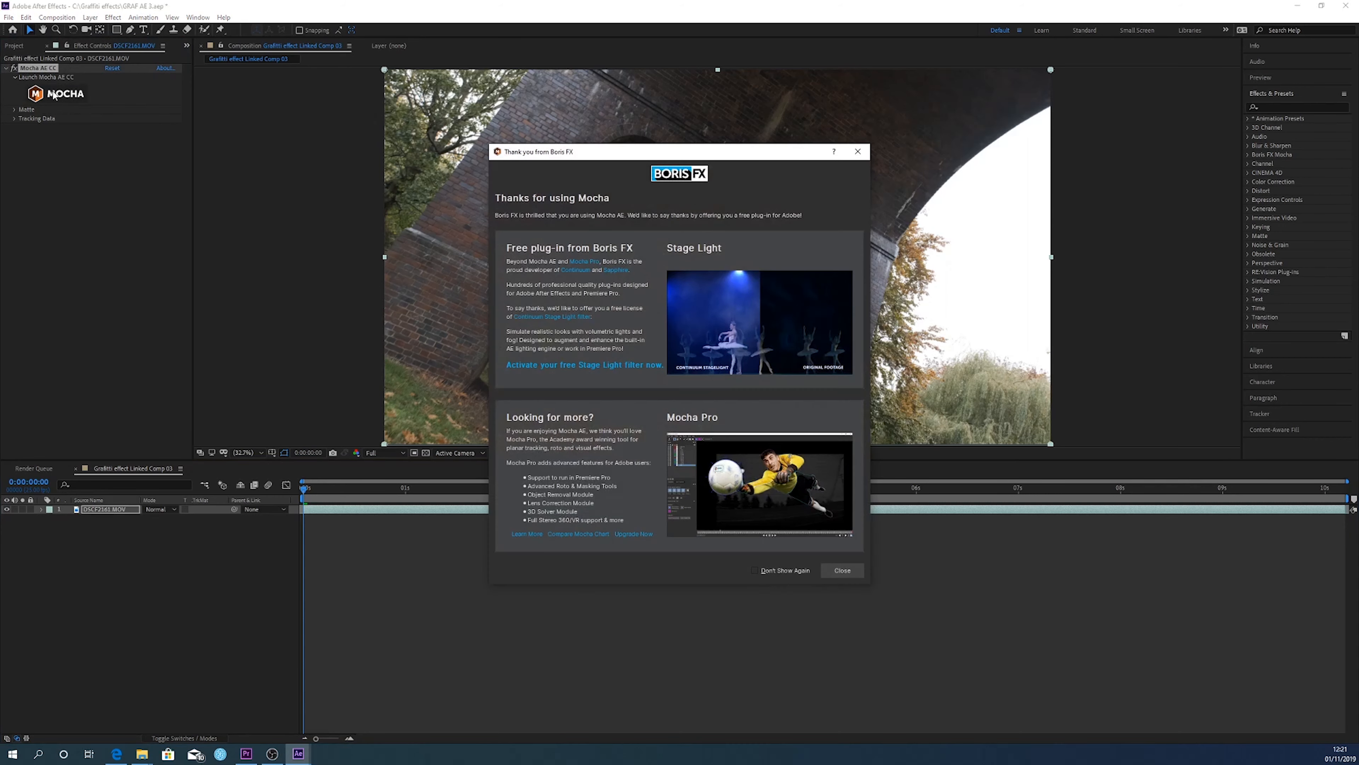
left_click(858, 151)
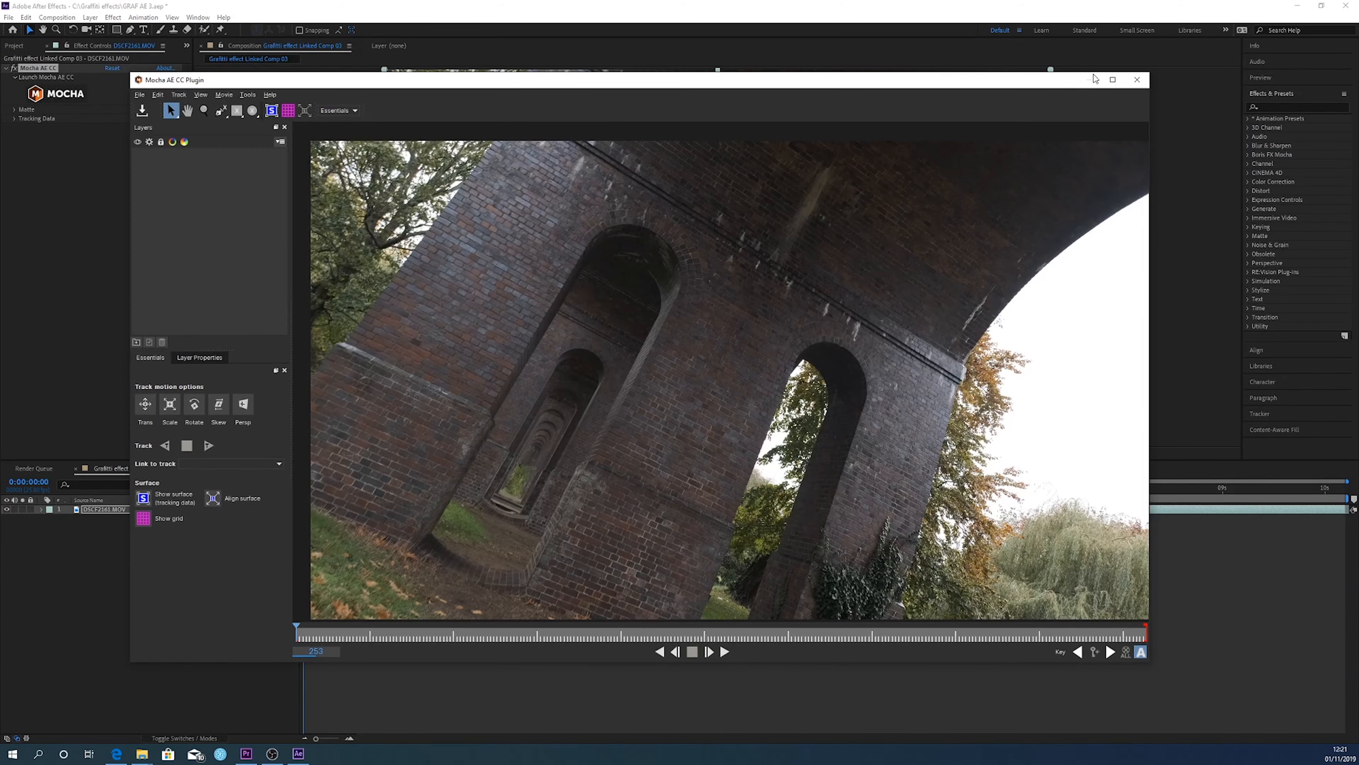
left_click(1113, 81)
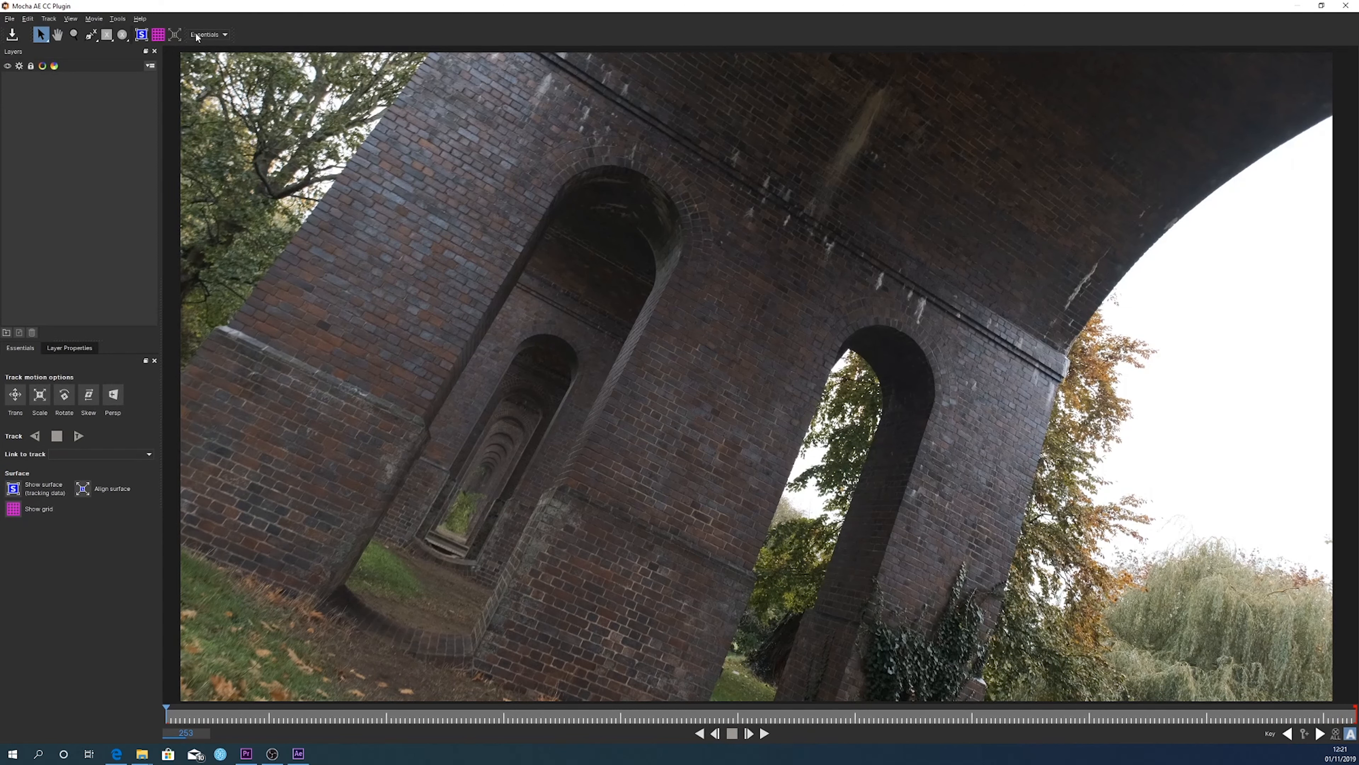
- Try Mocha's Classic workspace and return to the Essentials workspace
left_click(224, 35)
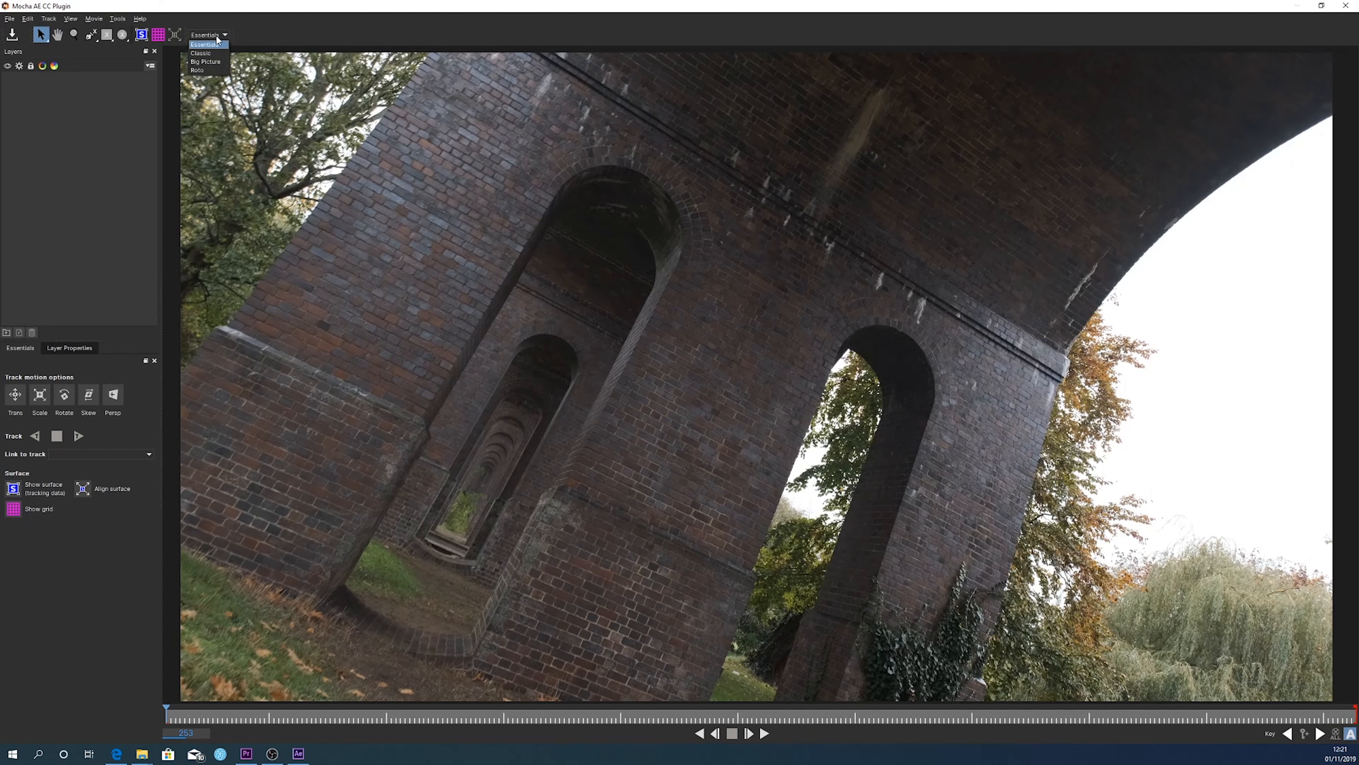
left_click(209, 57)
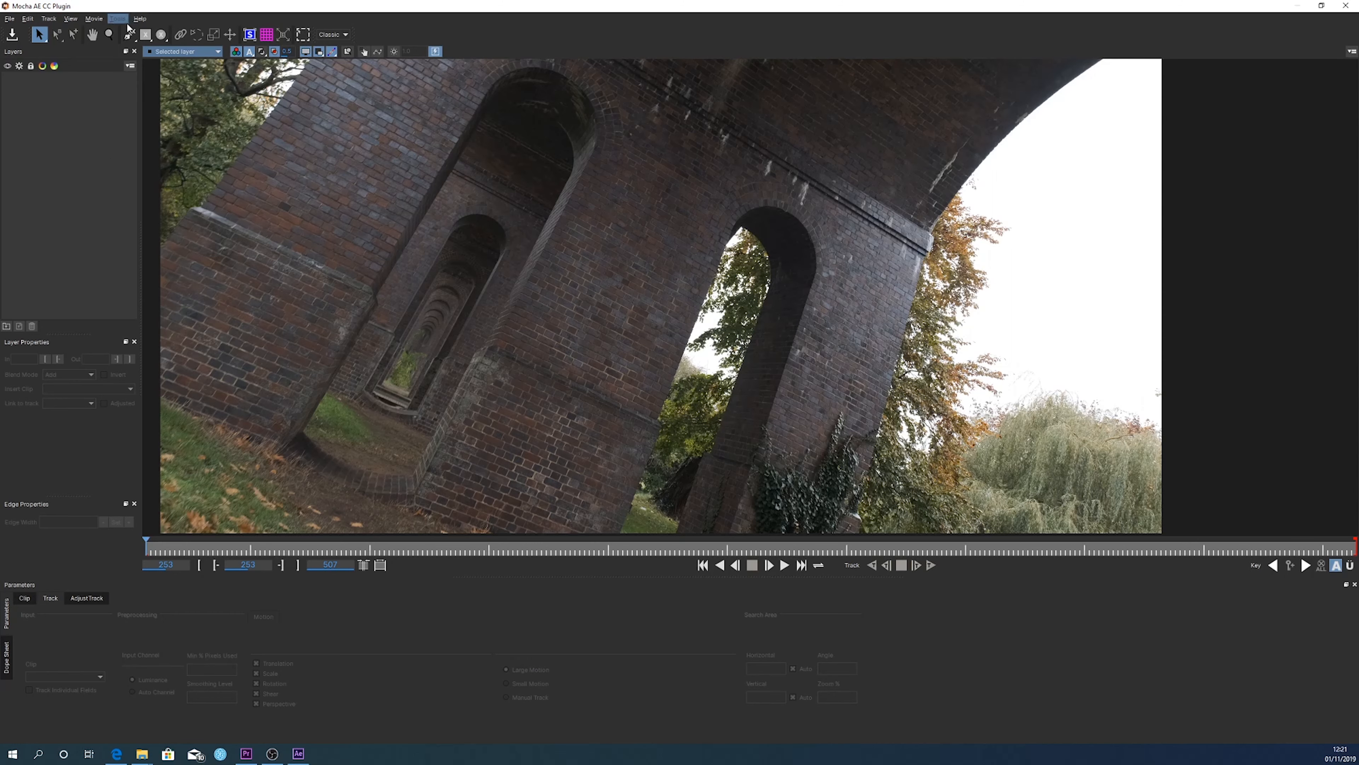
left_click(342, 35)
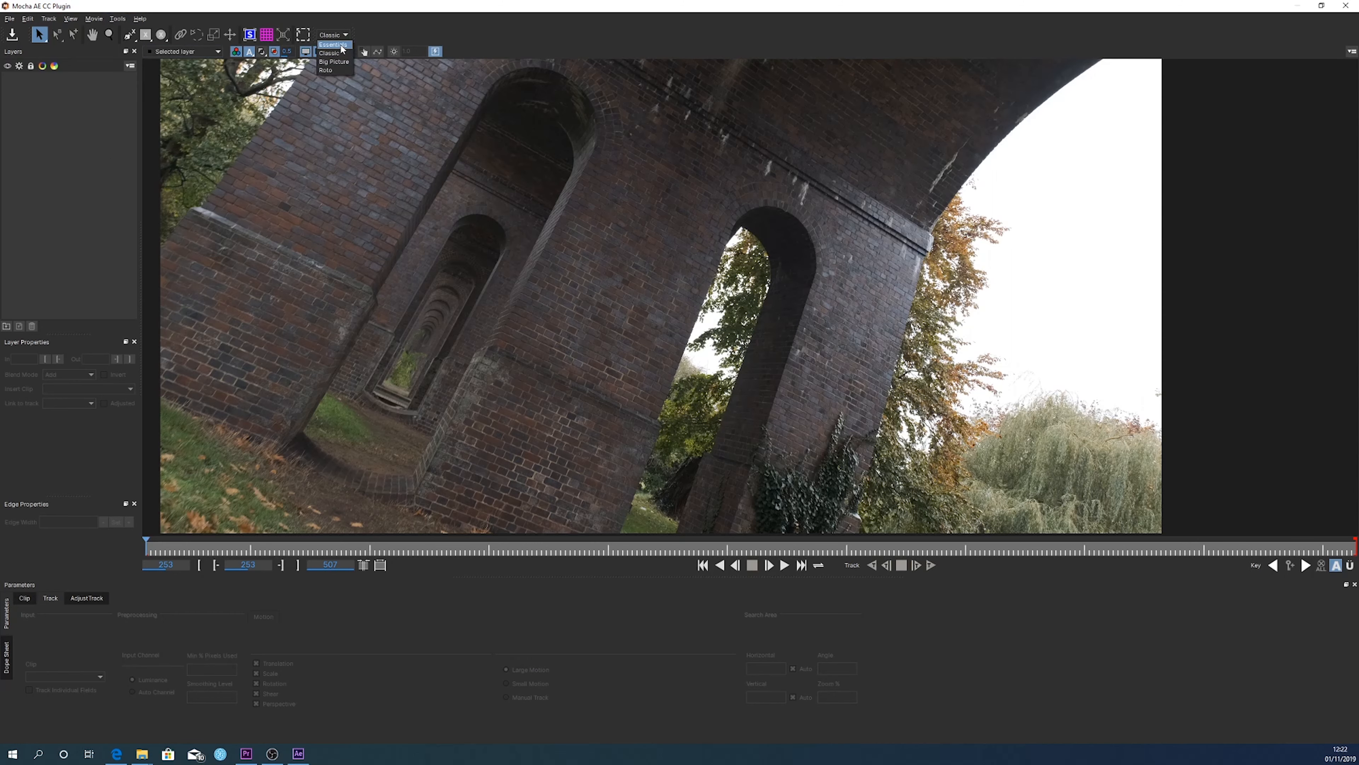
left_click(334, 44)
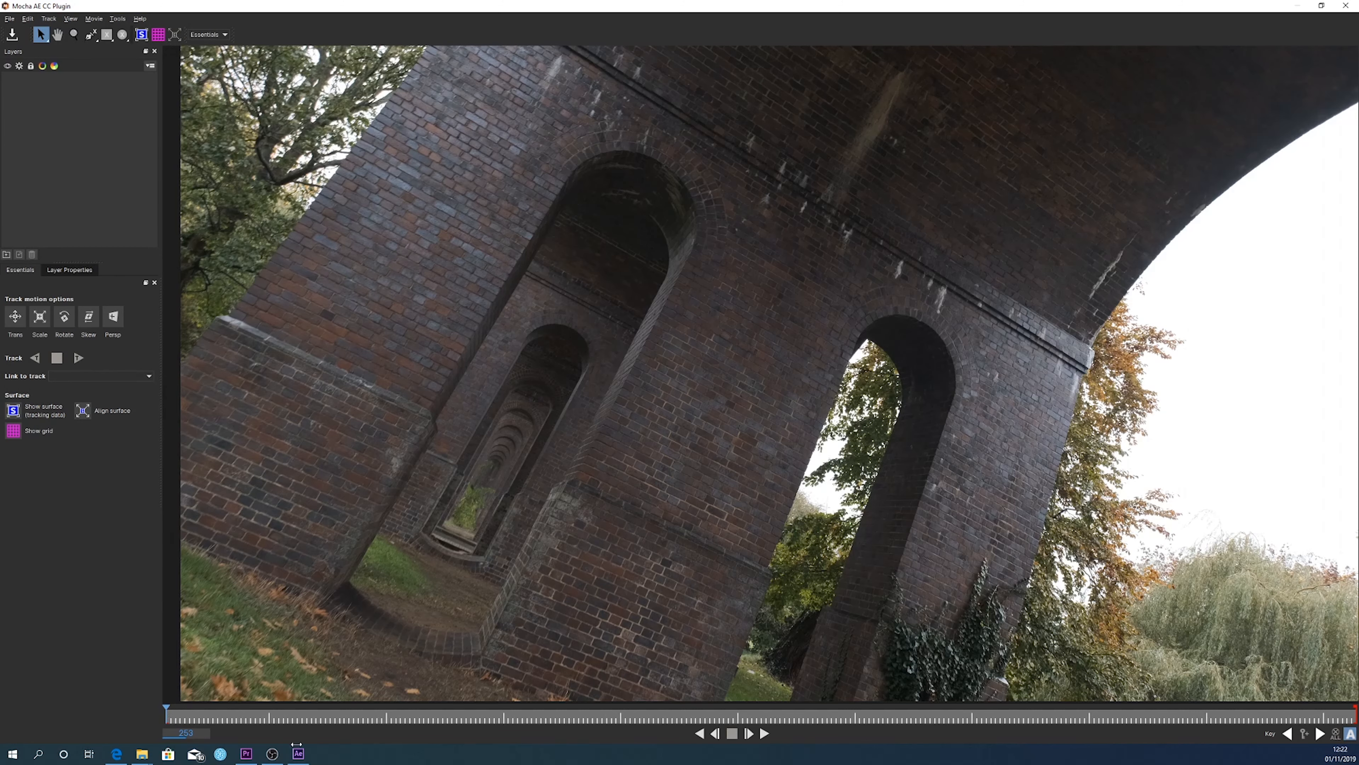
- Draw a closed four-point X-spline around the brick wall between the two arches at the first frame, keeping its corners on the brickwork
mouse_move(168, 713)
left_mouse_down()
mouse_move(512, 715)
mouse_move(141, 716)
left_mouse_up()
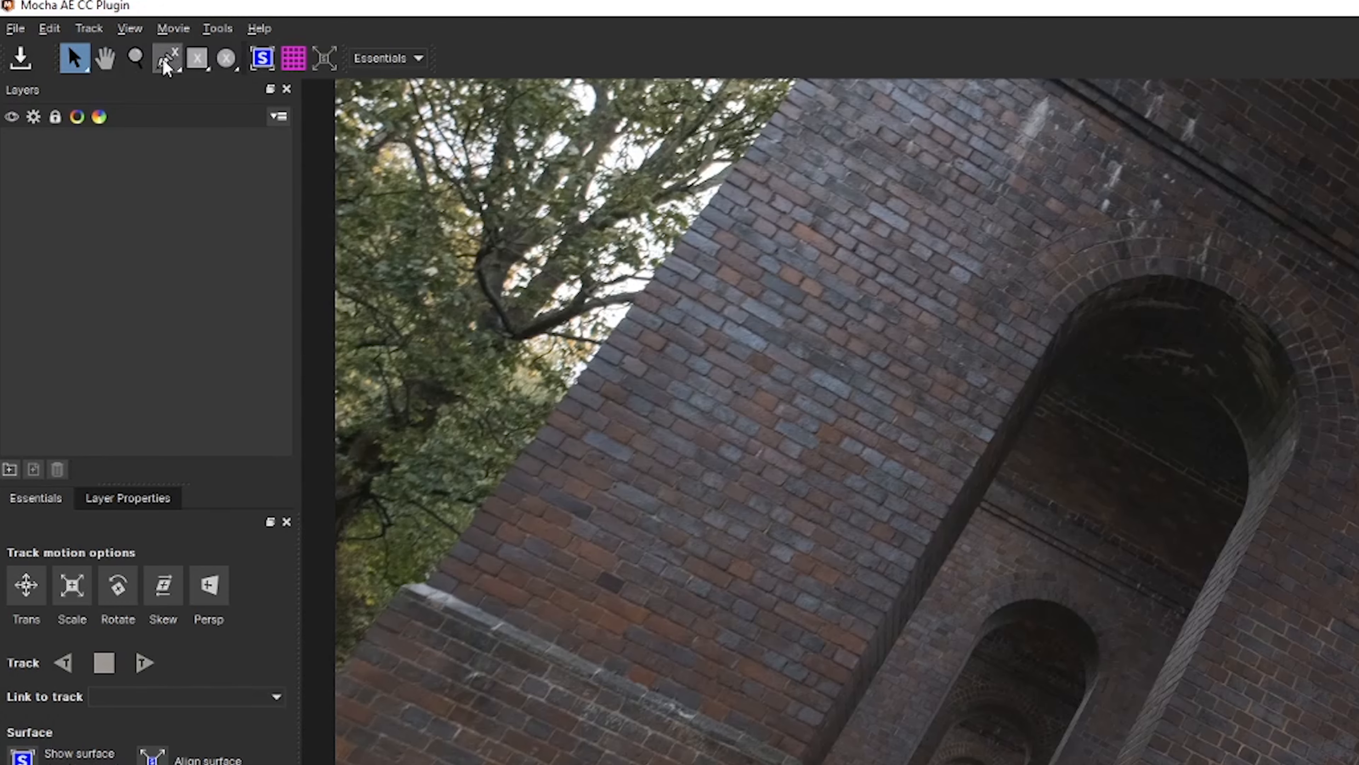
left_click(174, 58)
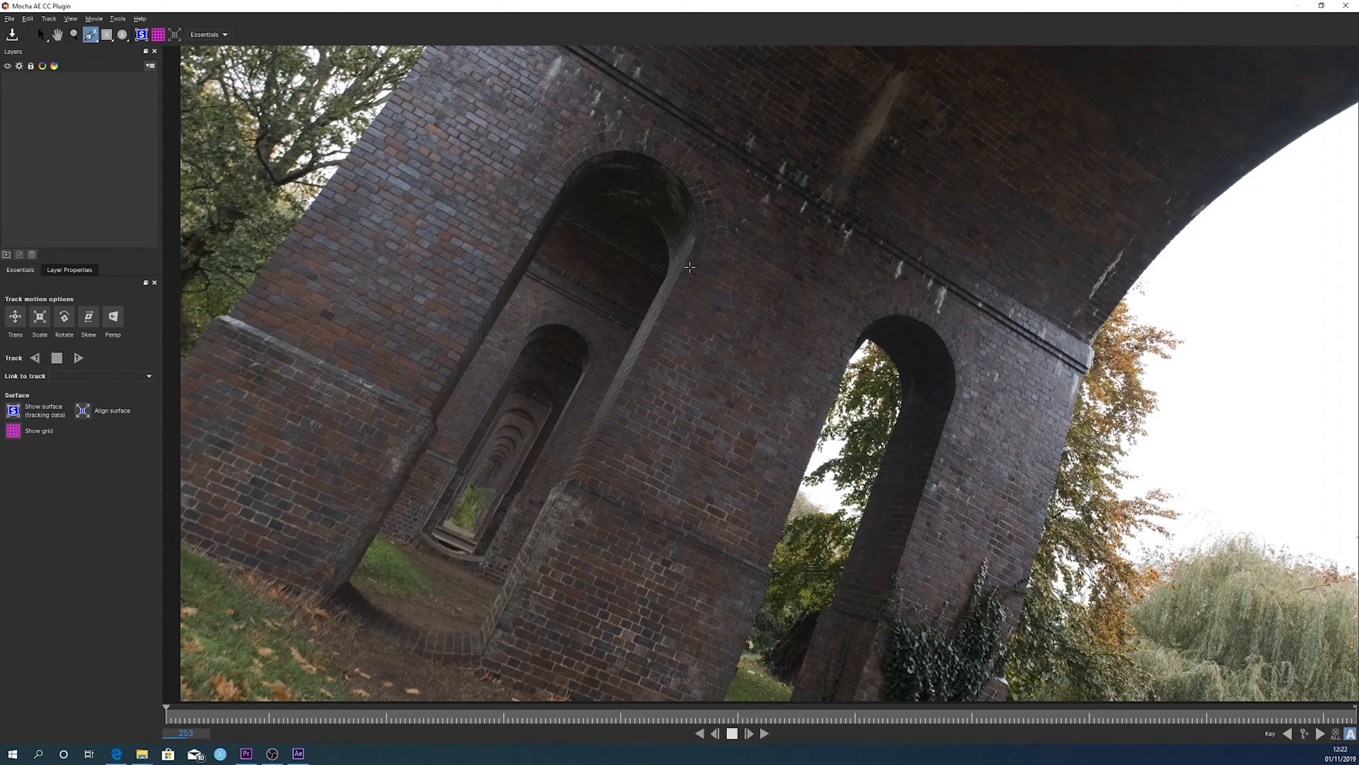
left_click(703, 253)
left_click(679, 293)
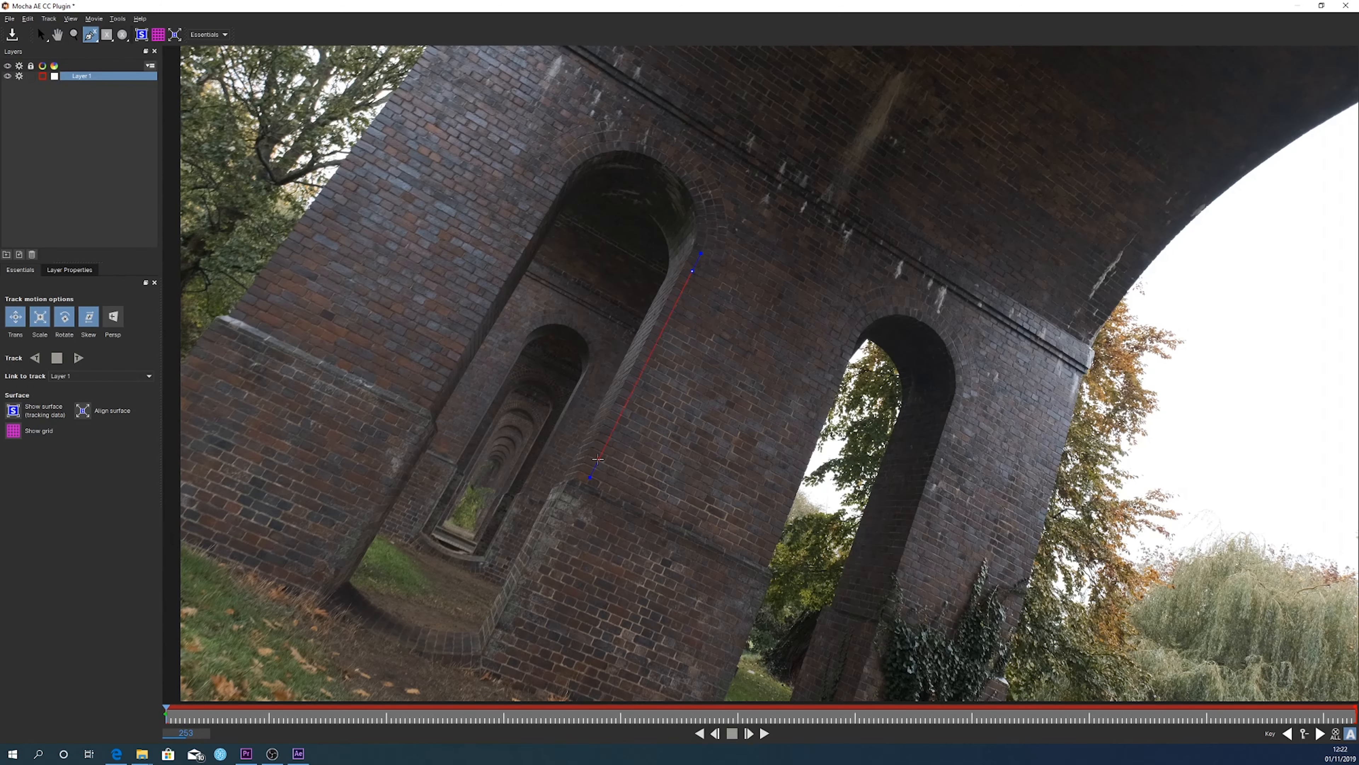
left_click(744, 523)
left_click(846, 349)
right_click(846, 351)
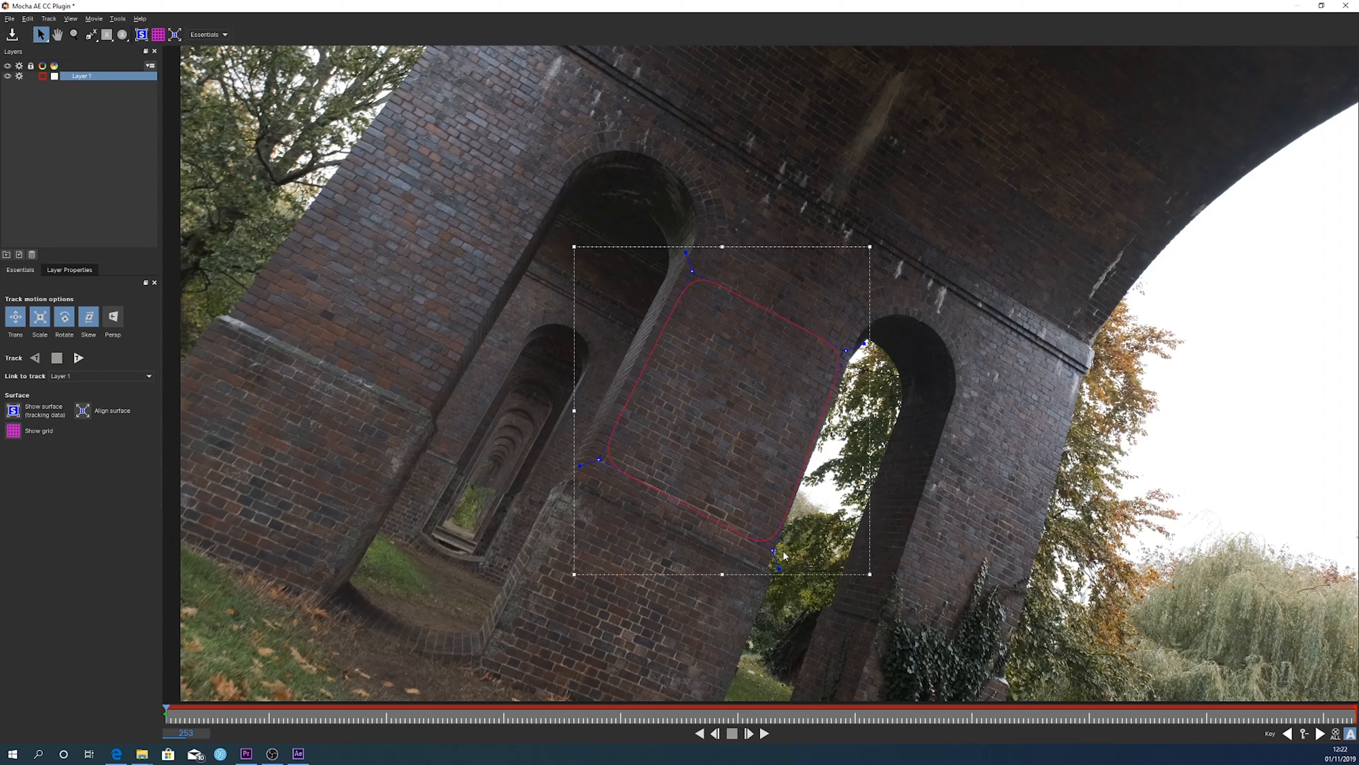
left_click_drag(766, 551, 762, 540)
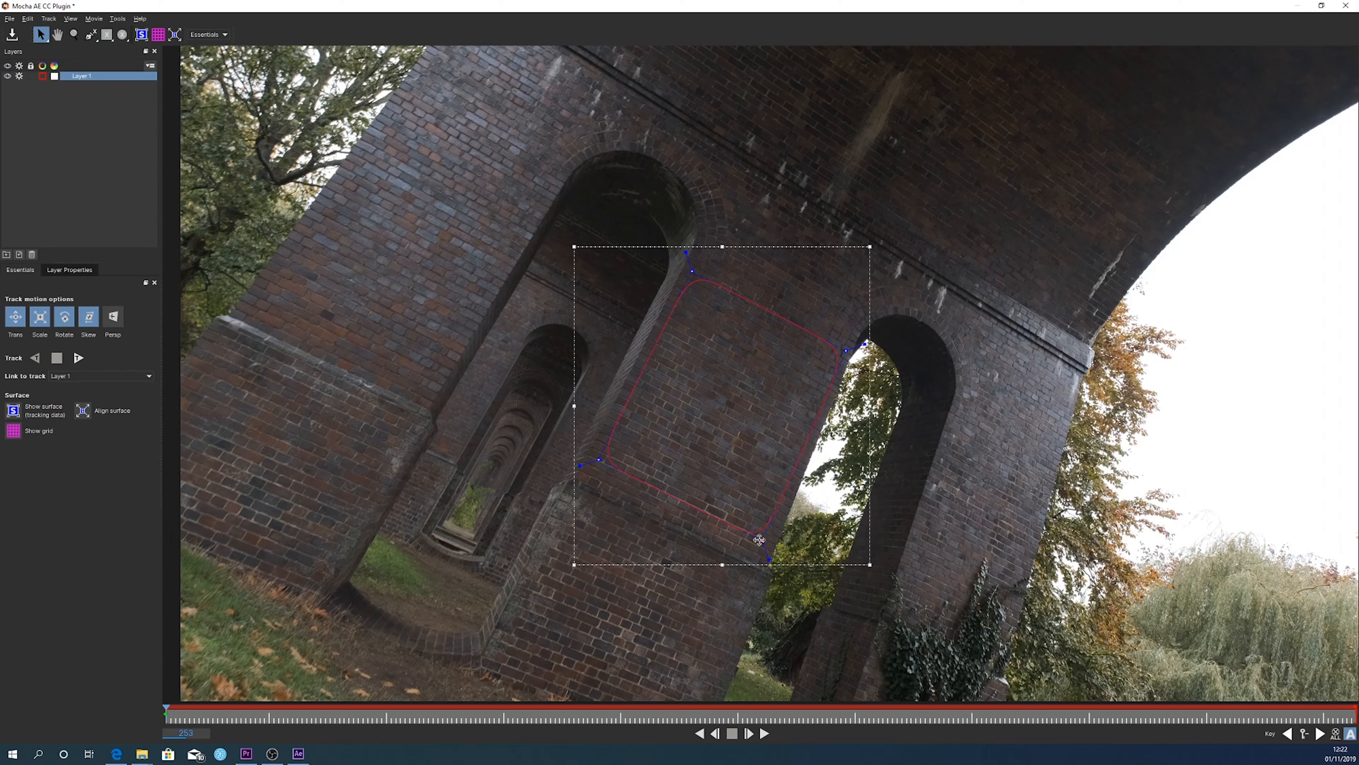
left_click_drag(840, 354, 836, 358)
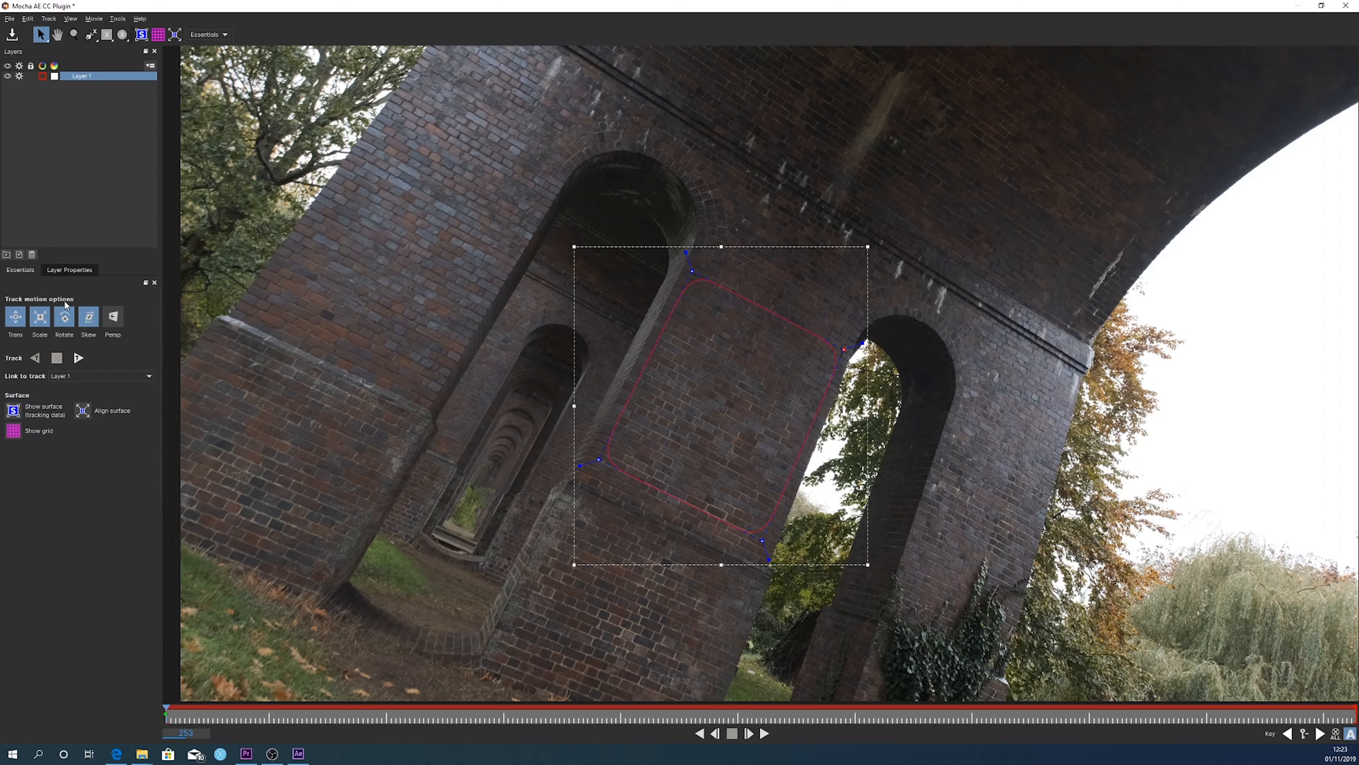
- Enable perspective in the track motion options and track the wall shape forward to the end of the clip
left_click(113, 316)
left_click(80, 359)
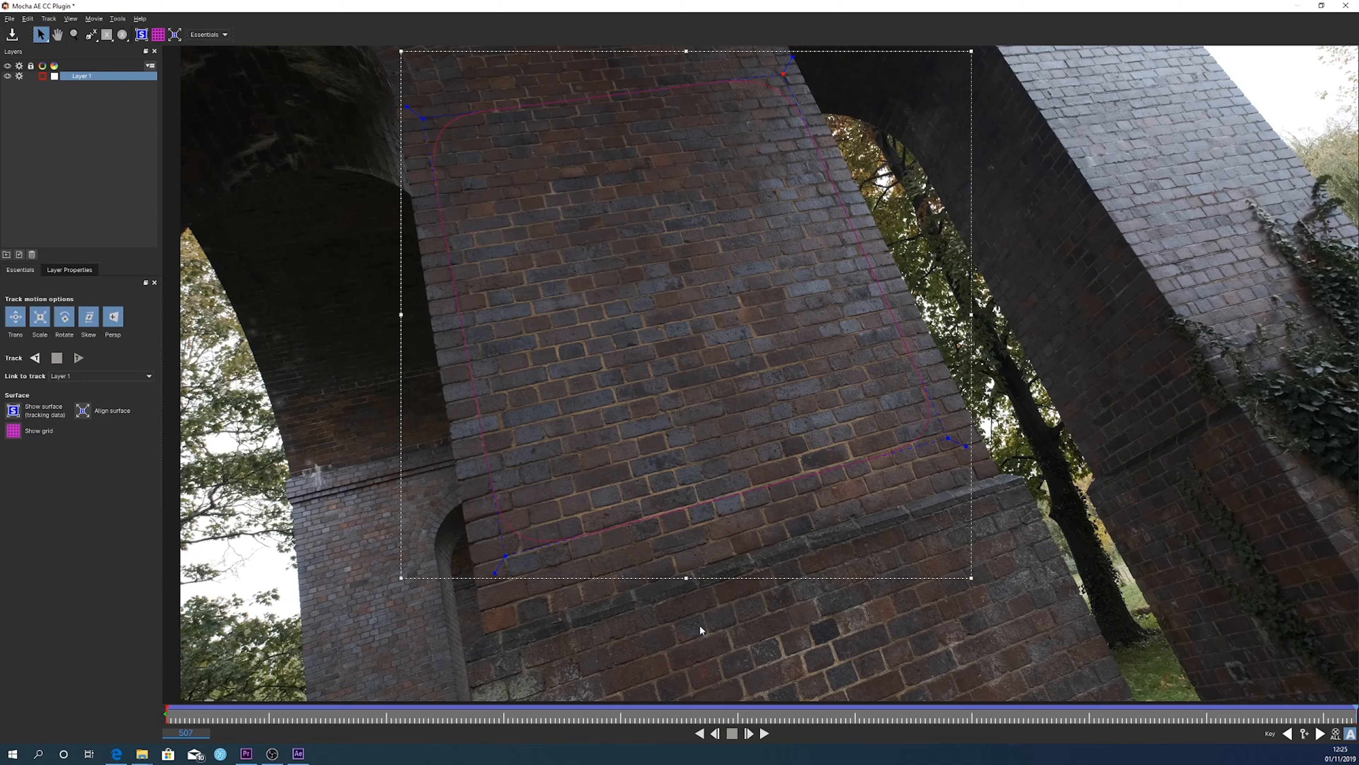
- Show the surface at the first frame, fit its four corners just inside the tracked wall outline, and check the alignment with the grid
left_click_drag(1356, 710, 65, 683)
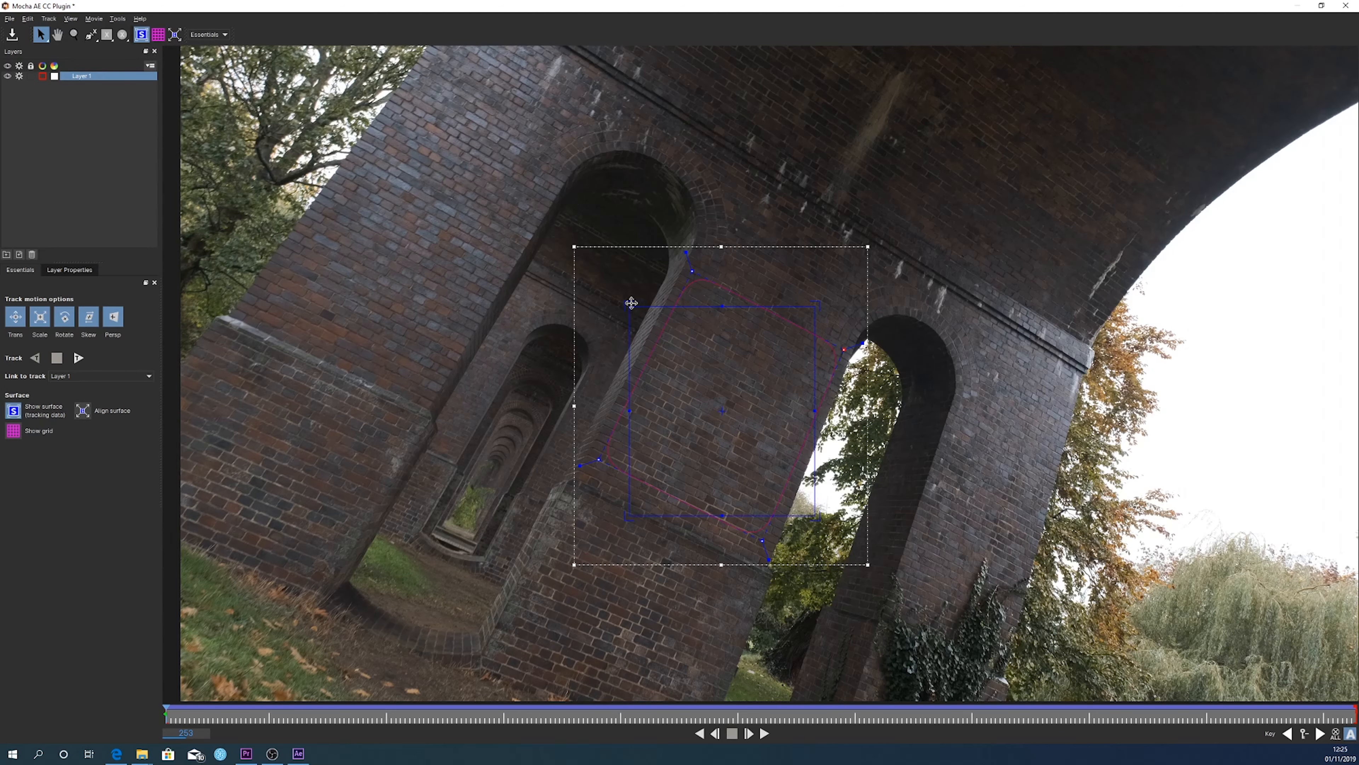
left_click_drag(697, 297, 692, 288)
left_click_drag(629, 516, 614, 451)
left_click_drag(815, 515, 752, 527)
left_click_drag(818, 304, 825, 358)
left_click_drag(751, 529, 755, 528)
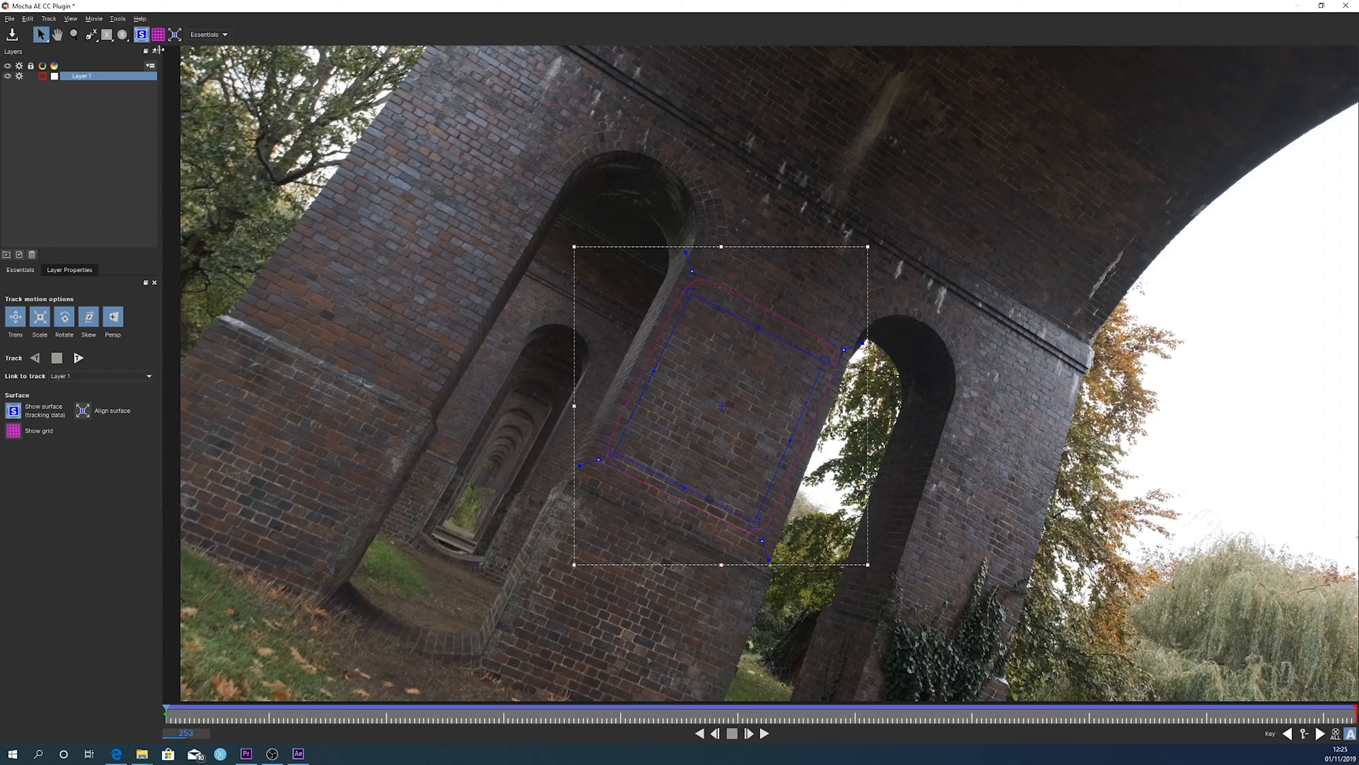
left_click(159, 35)
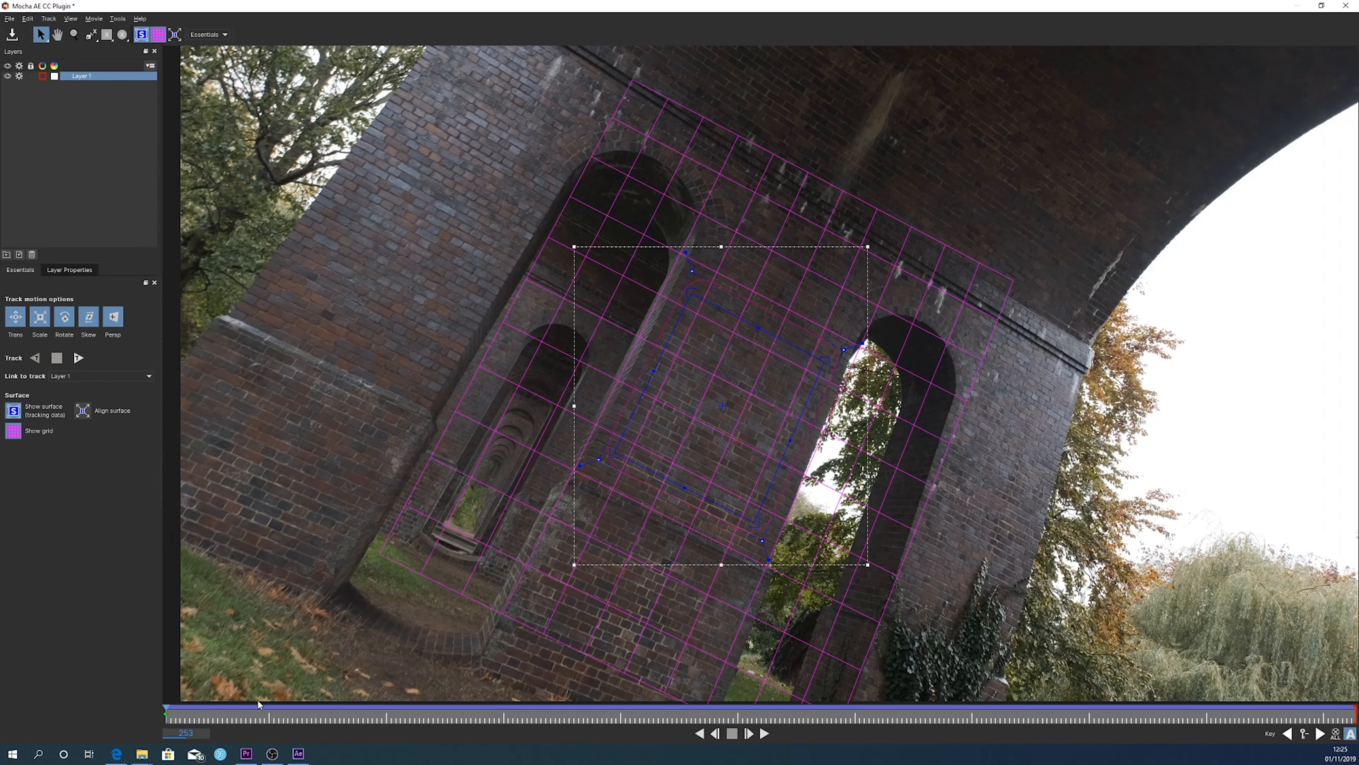
mouse_move(164, 710)
left_mouse_down()
mouse_move(467, 762)
mouse_move(1357, 750)
mouse_move(386, 720)
mouse_move(203, 704)
mouse_move(90, 667)
mouse_move(225, 734)
mouse_move(386, 747)
mouse_move(1355, 764)
mouse_move(322, 739)
mouse_move(160, 715)
left_mouse_up()
- Save the Mocha tracking project and close the plugin to return to After Effects
left_click(10, 18)
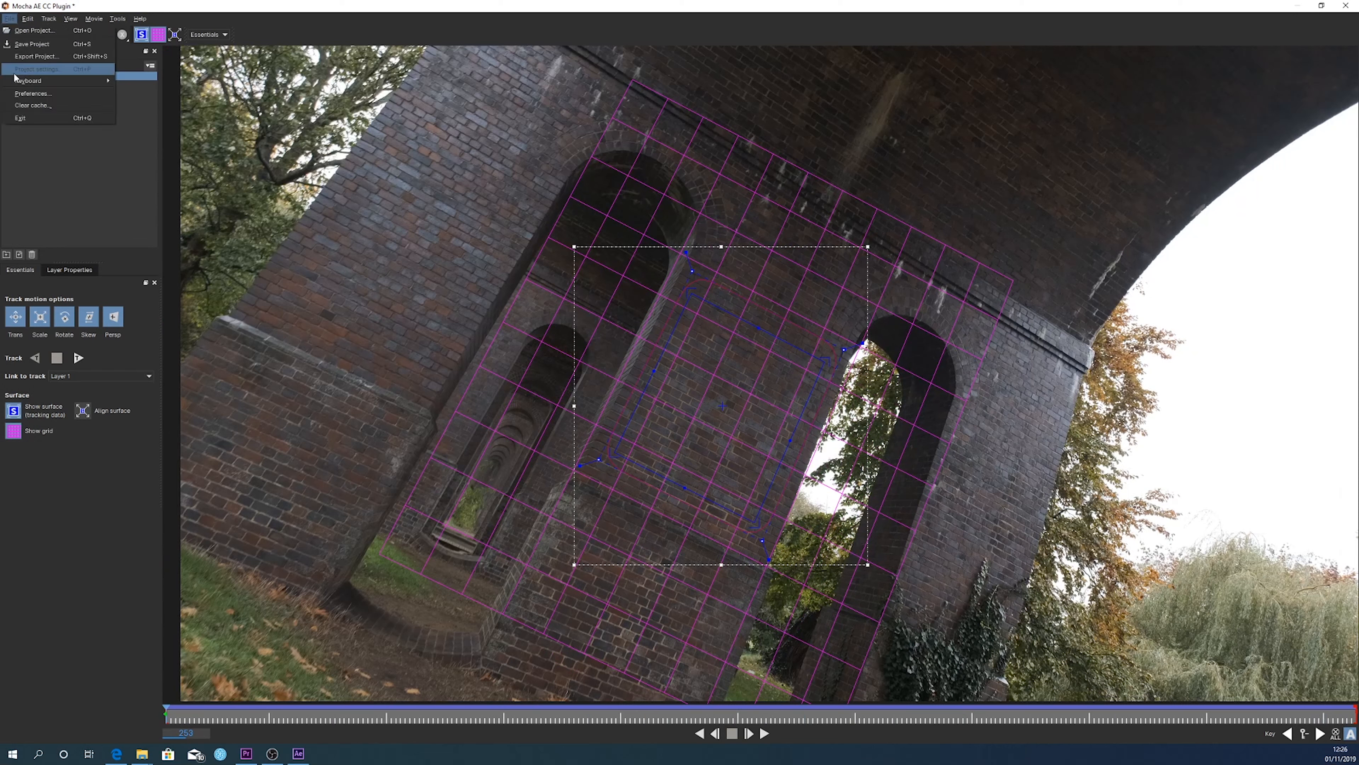
left_click(32, 49)
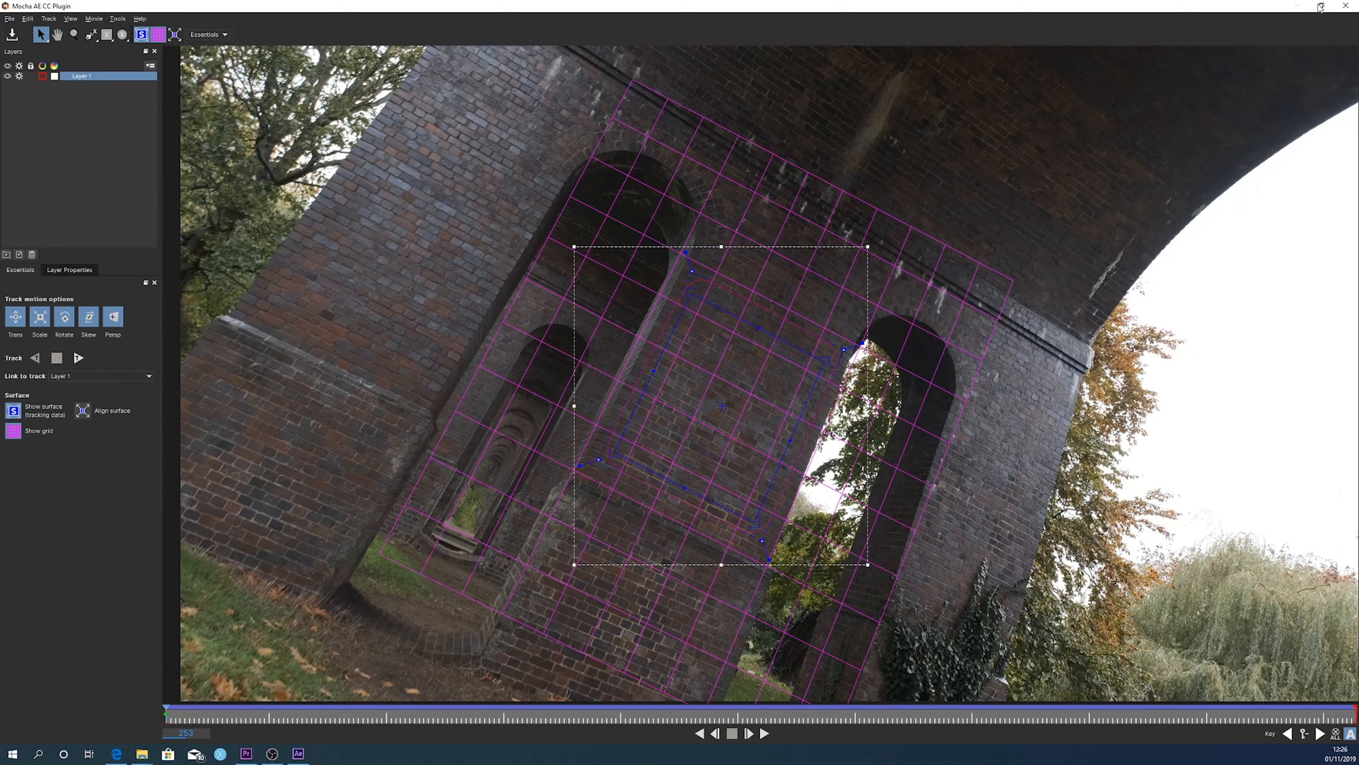
left_click(1347, 6)
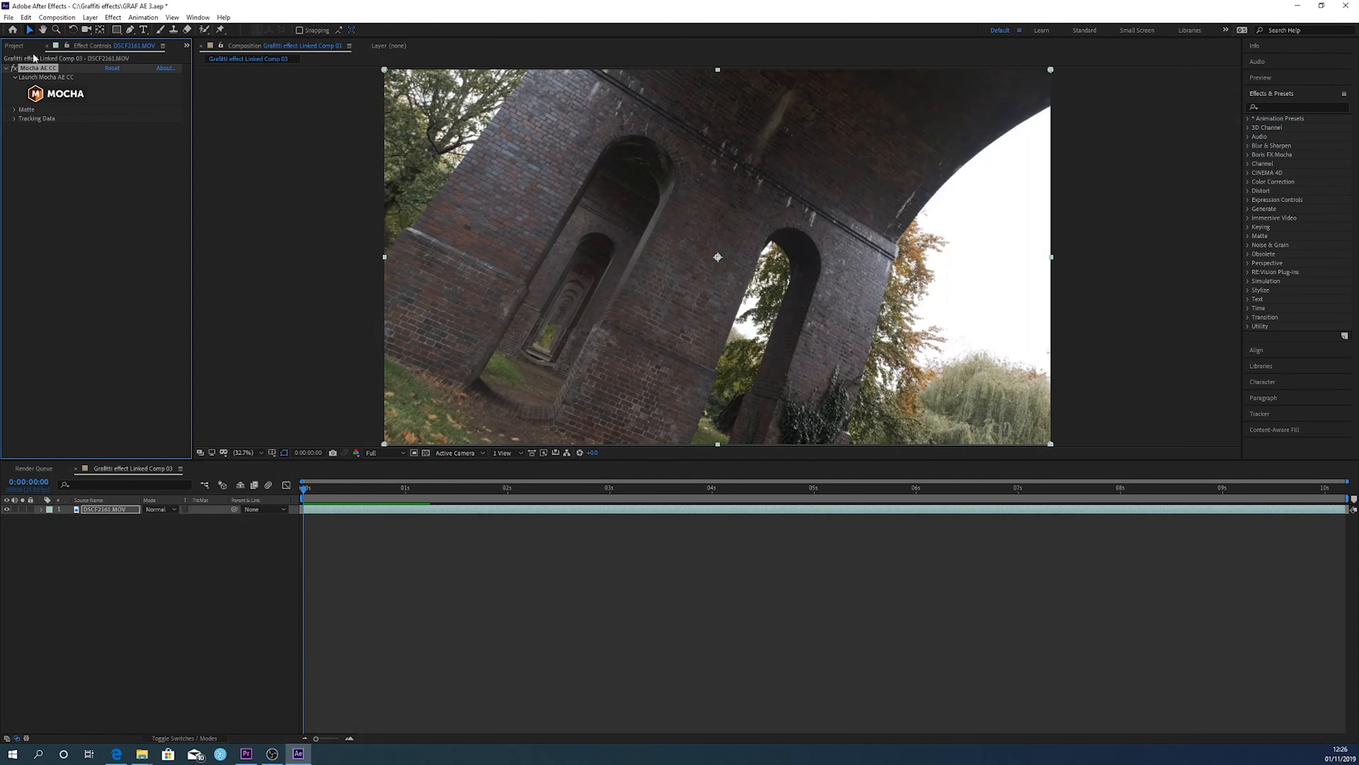
- Import the image "pic of me" from the Graffiti effects folder and place it below the DSCF2161.MOV layer in the composition
left_click(8, 17)
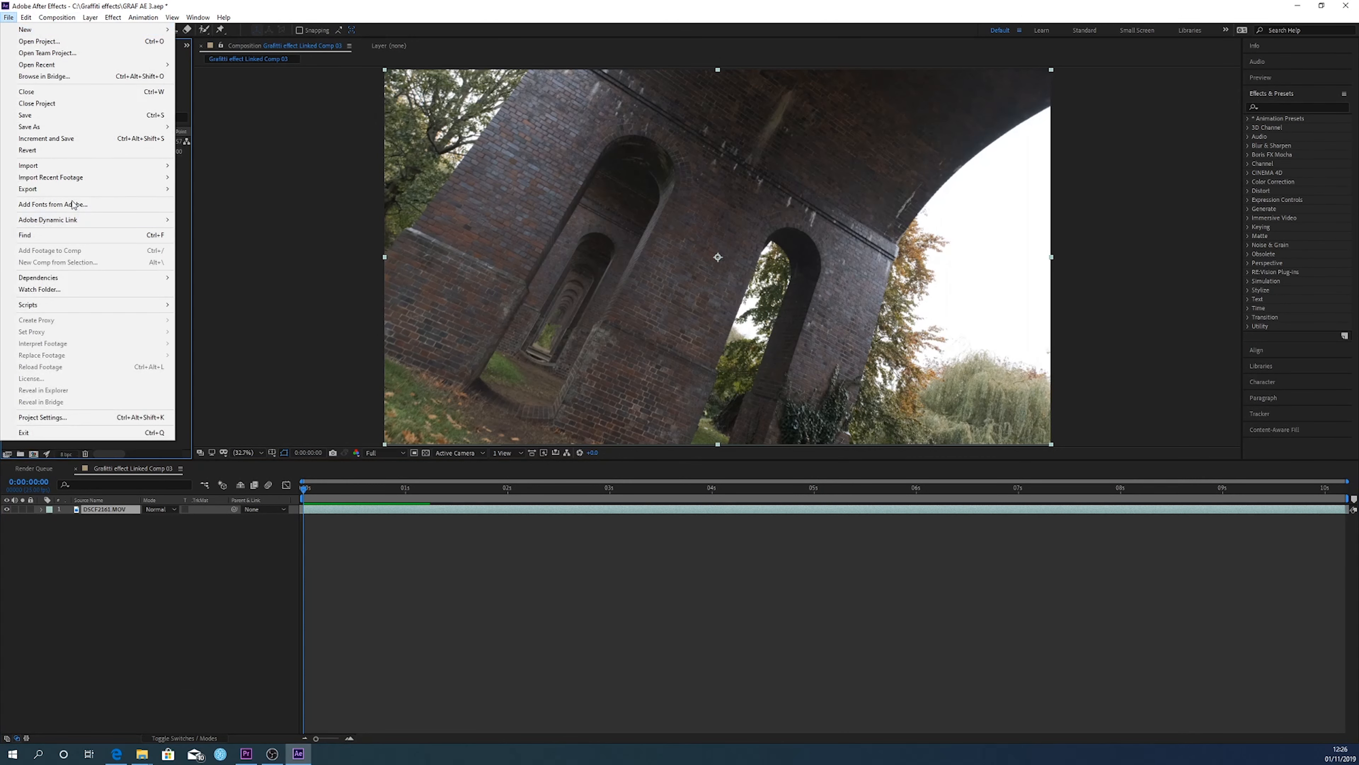
mouse_move(60, 165)
left_click(203, 165)
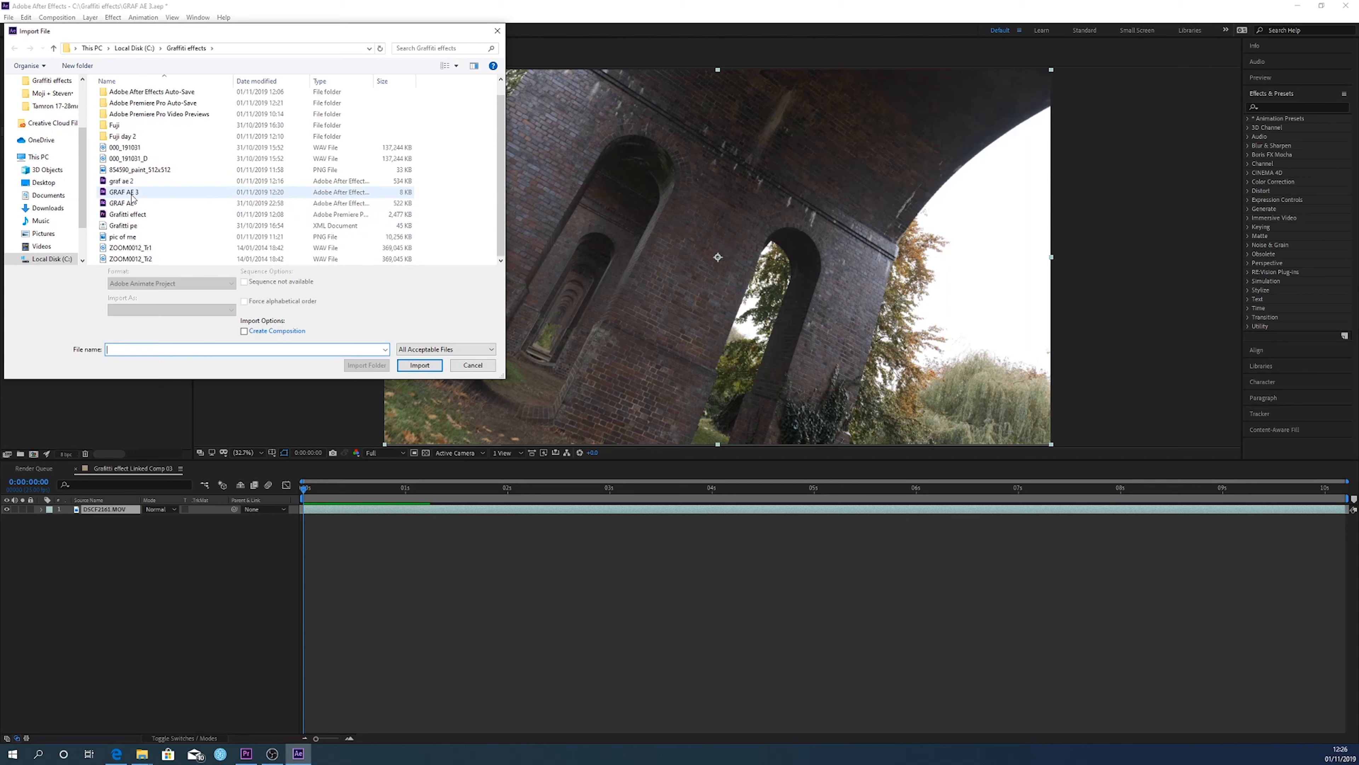
double_click(128, 238)
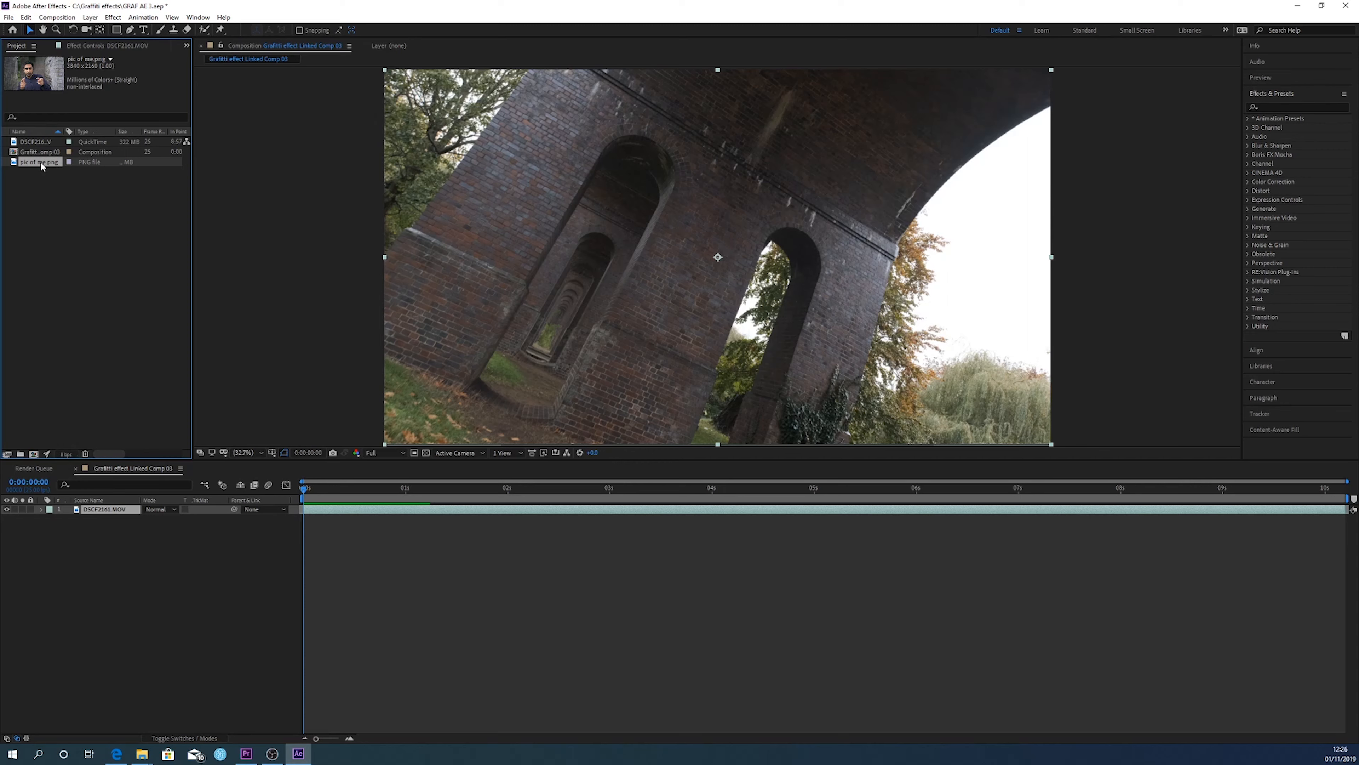
left_click_drag(41, 167, 58, 577)
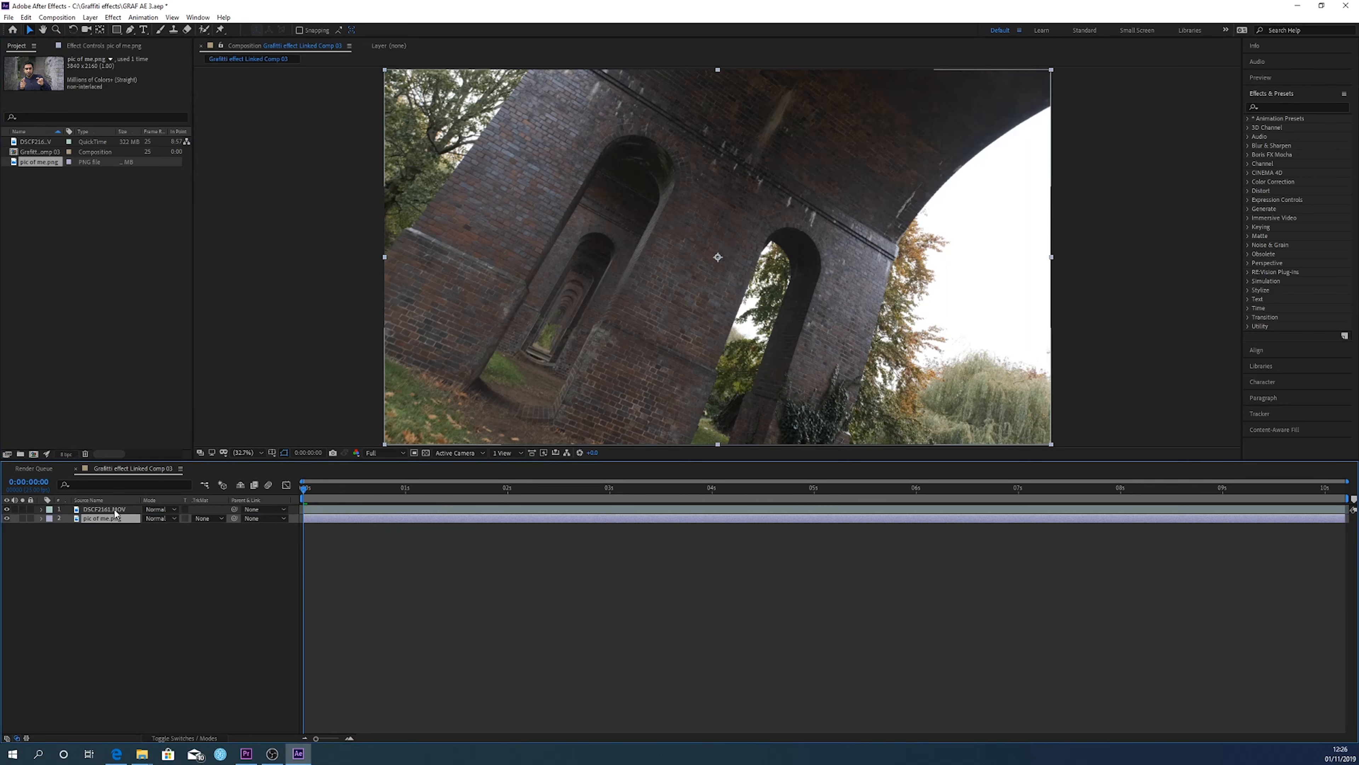